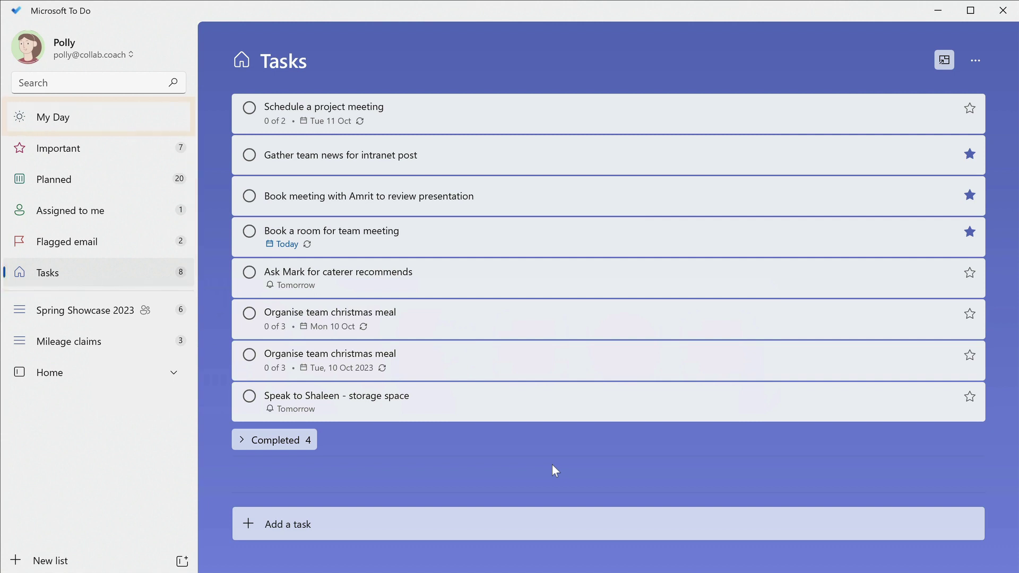
# Step: Show the empty My Day list for Tuesday 4 October, opening and closing Suggestions
pyautogui.click(53, 117)
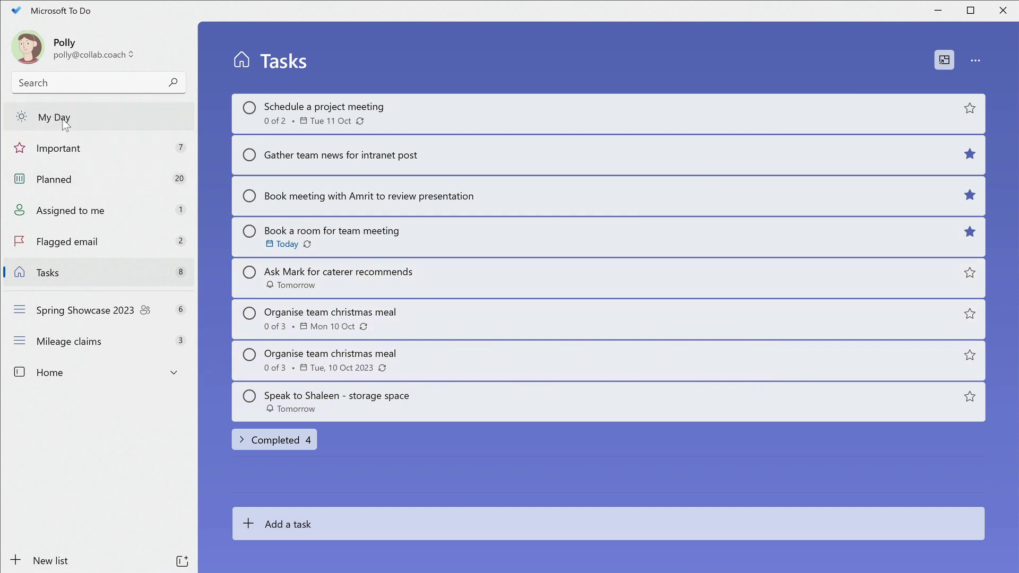
pyautogui.click(944, 60)
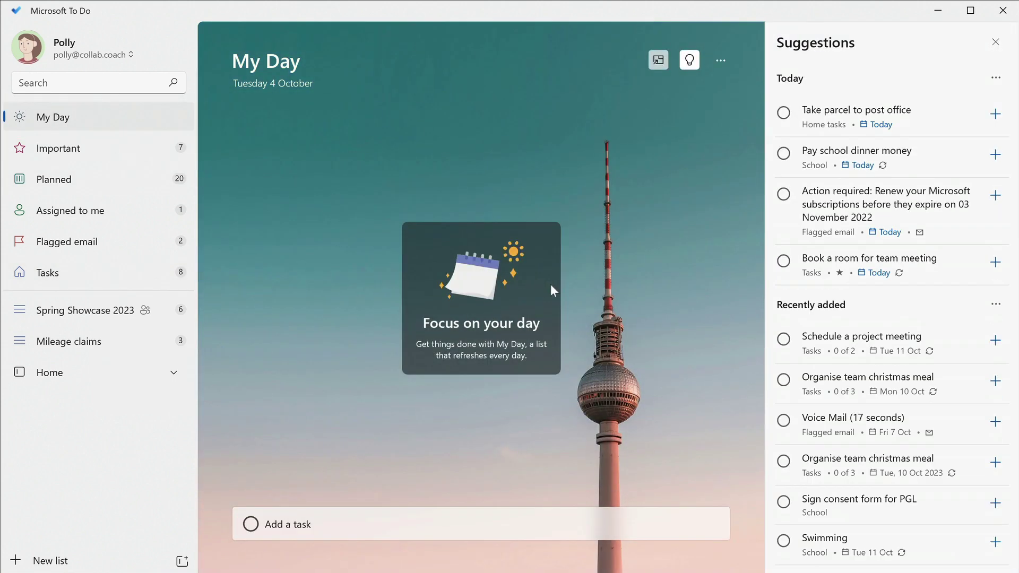
pyautogui.click(998, 44)
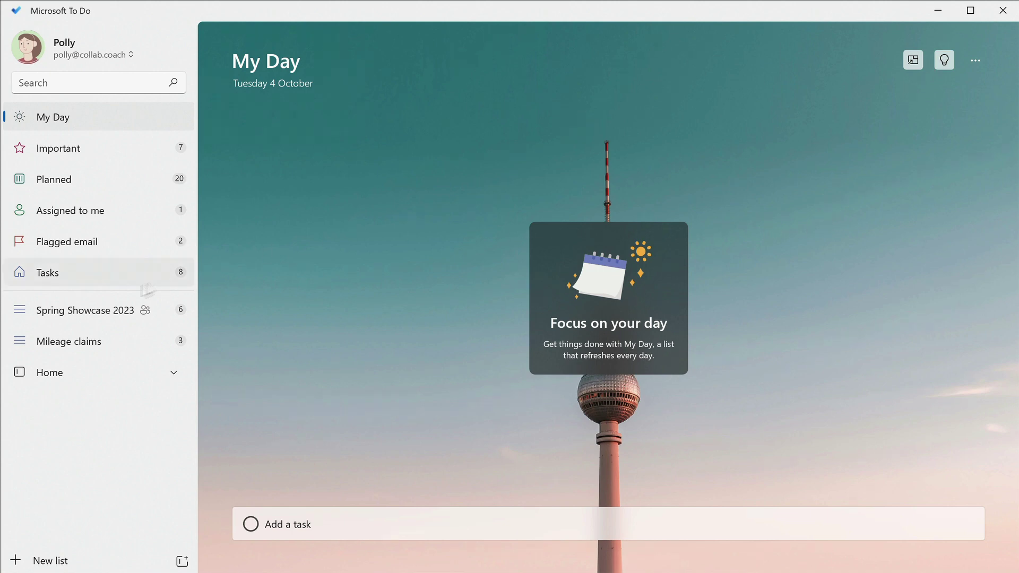
# Step: Add 'Write a news post re spring showcase' from Spring Showcase 2023 to My Day
pyautogui.click(64, 314)
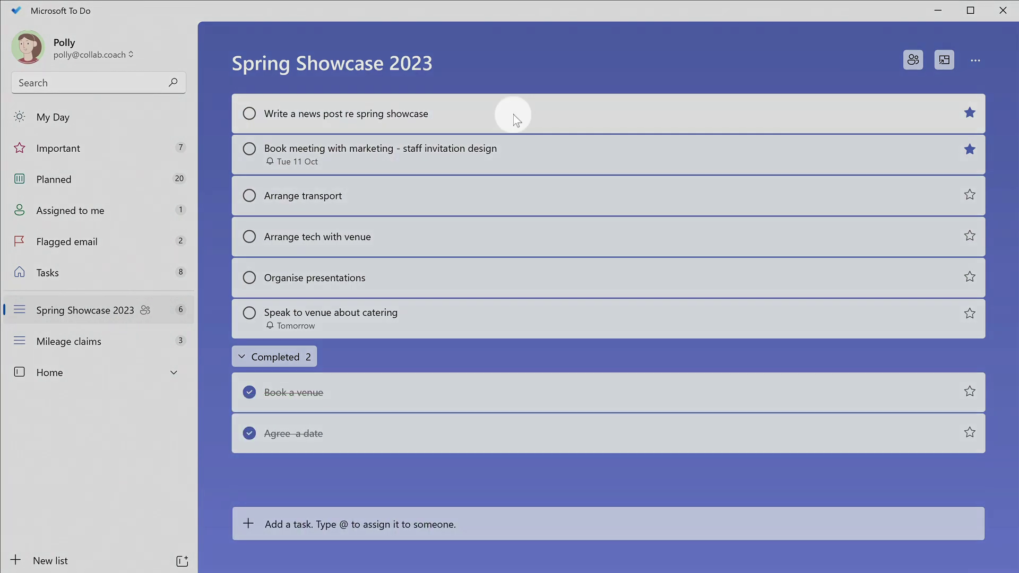
pyautogui.rightClick(514, 115)
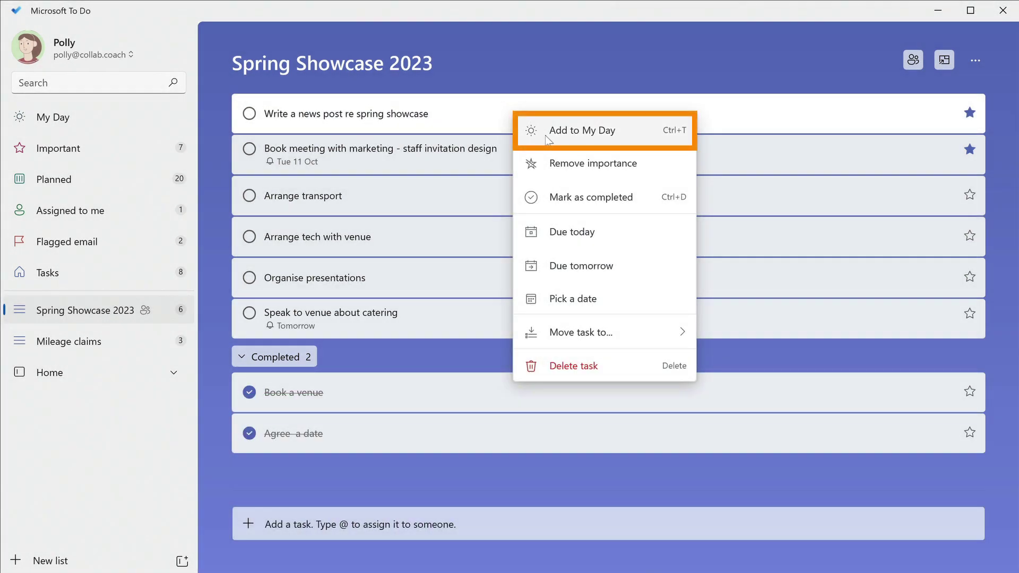
pyautogui.click(547, 137)
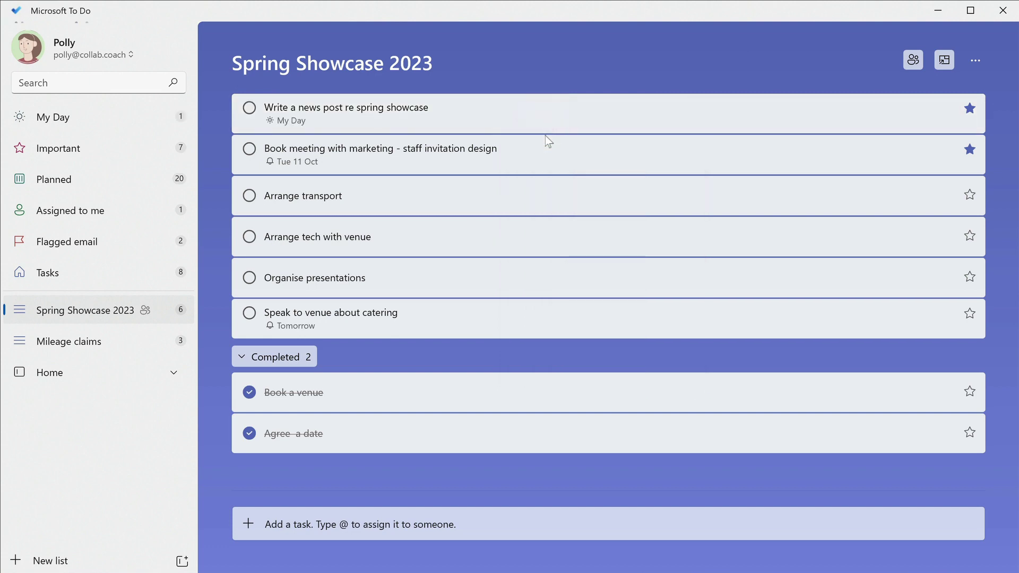
pyautogui.click(98, 117)
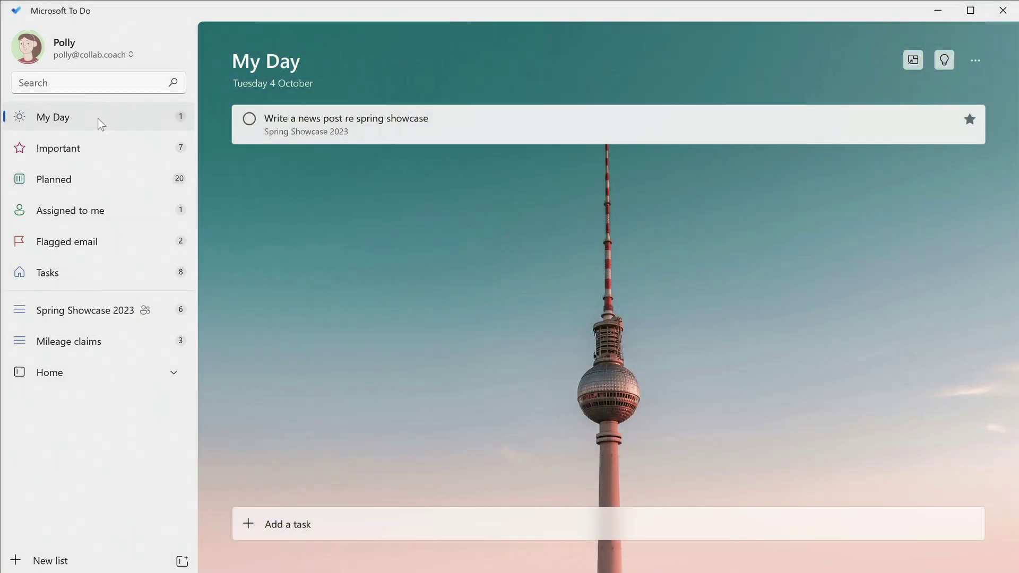
pyautogui.click(86, 310)
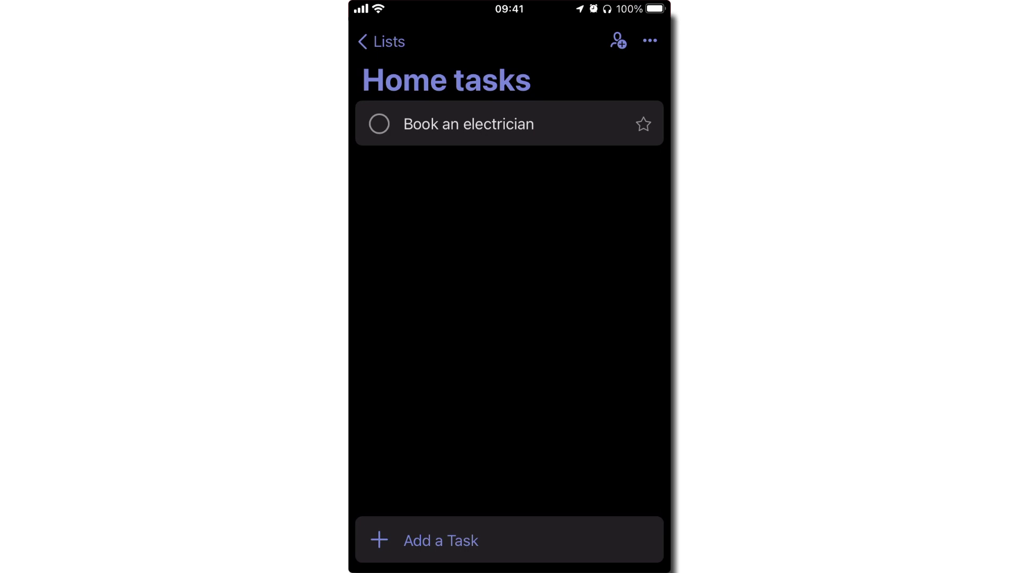
# Step: On the phone, add the Home task 'Book an electrician' to My Day
pyautogui.moveTo(404, 124); pyautogui.dragTo(531, 124)
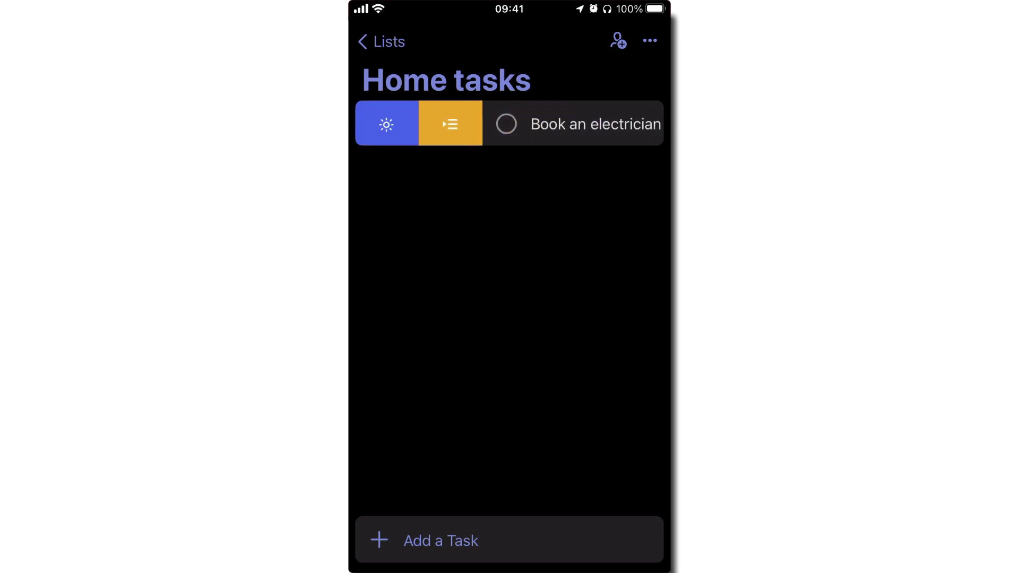
pyautogui.click(387, 123)
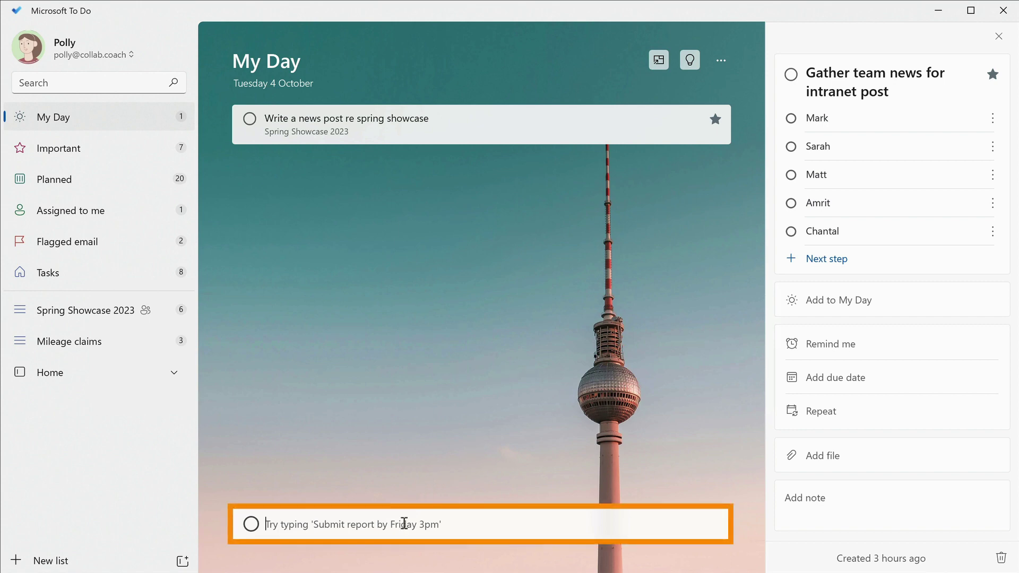
# Step: Add a new task 'Collect the mail' in My Day and confirm it's saved to Tasks
pyautogui.write('Collect the mail')
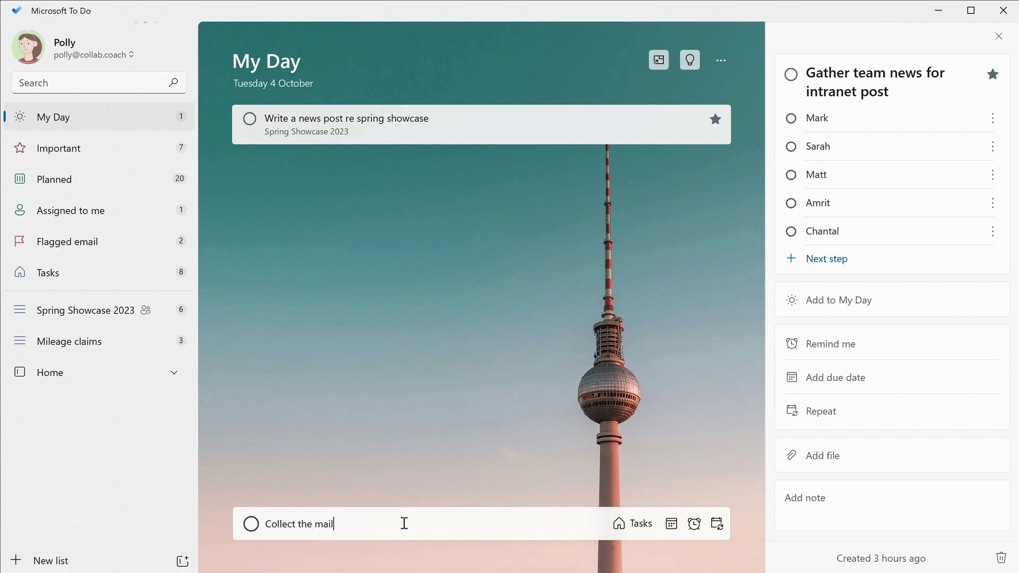
pyautogui.press('Return')
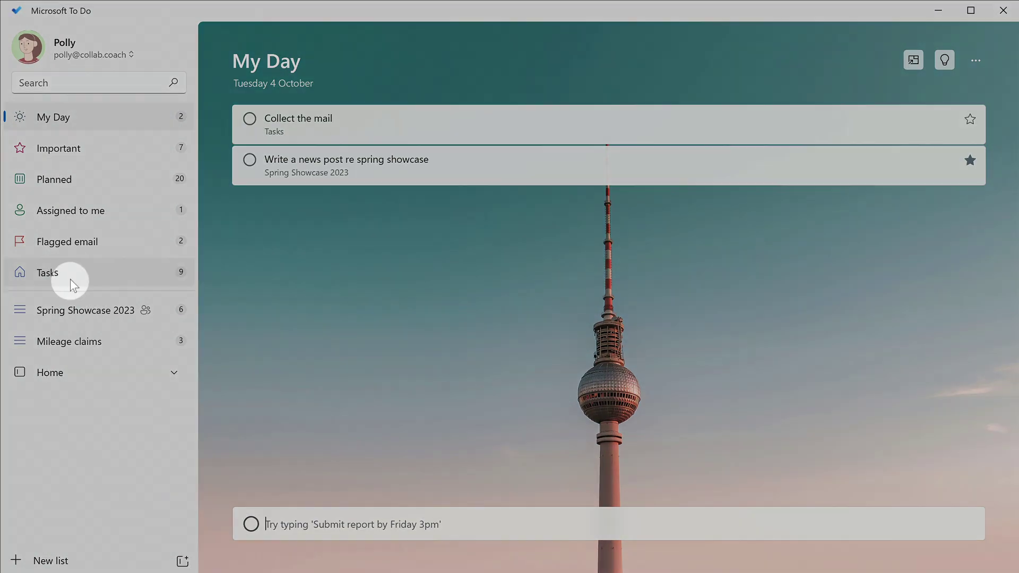
pyautogui.click(70, 279)
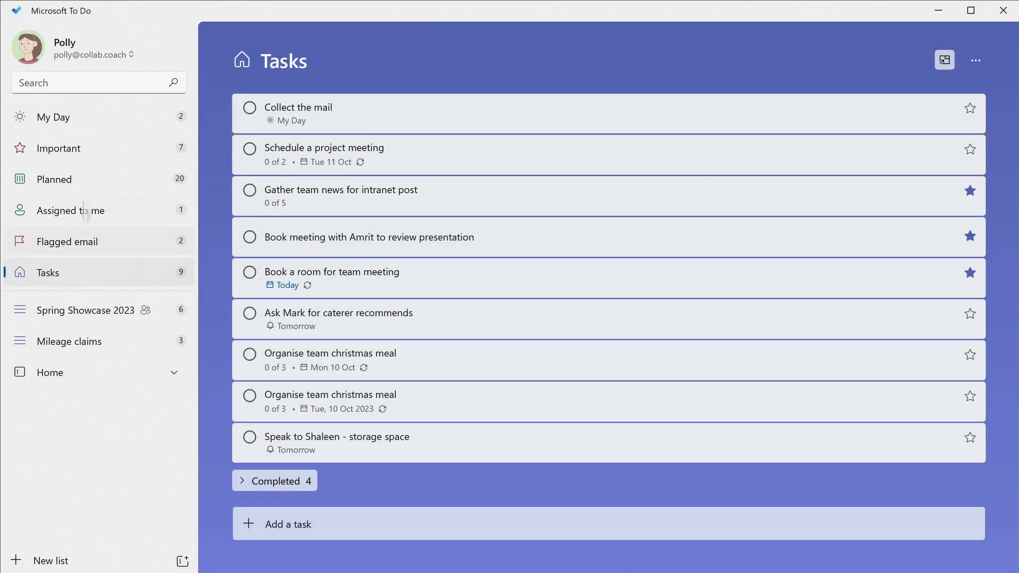
pyautogui.click(80, 118)
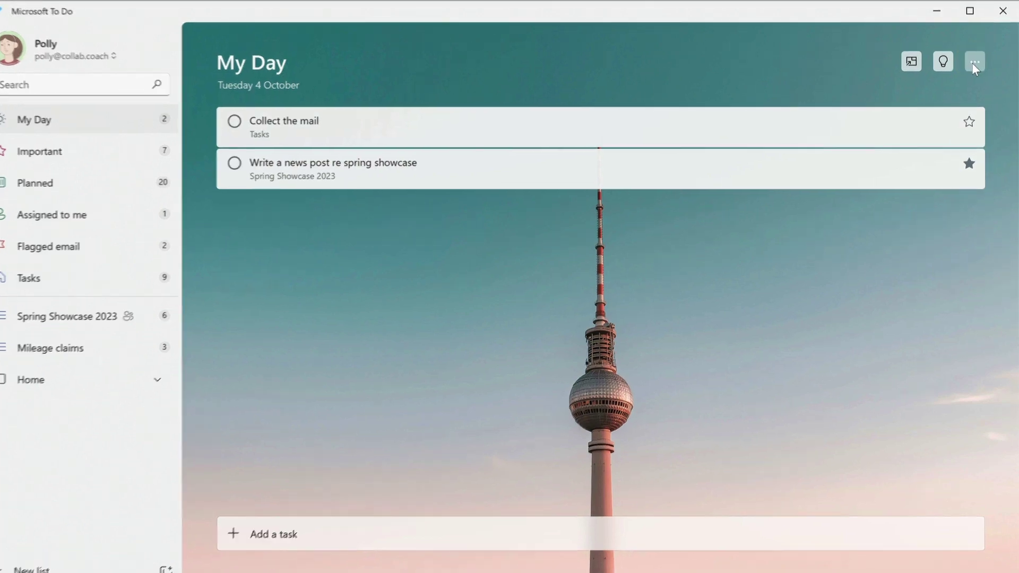
# Step: Switch the My Day theme from the city photo to the purple swatch
pyautogui.click(974, 62)
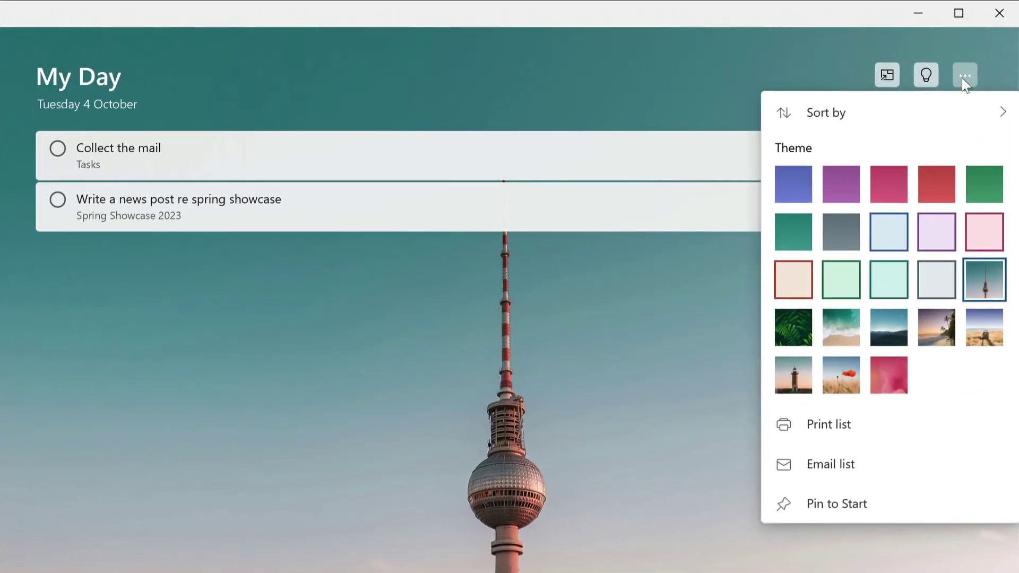
pyautogui.click(840, 184)
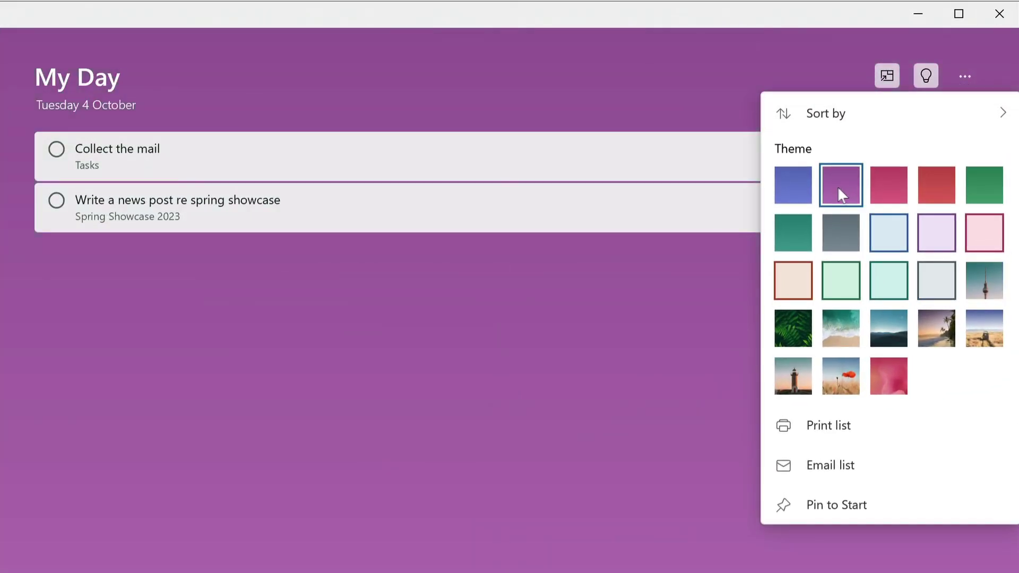
pyautogui.click(685, 323)
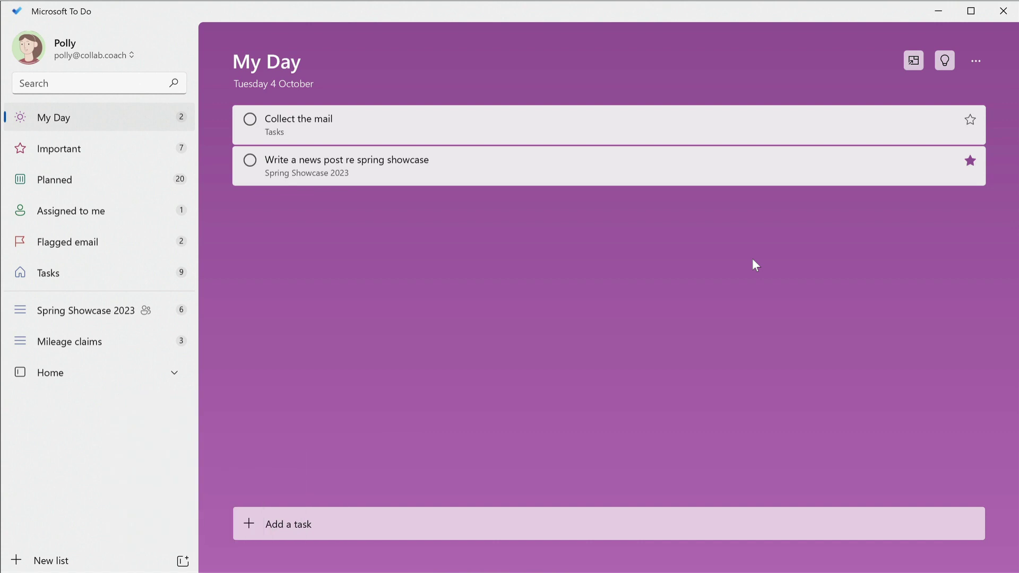
# Step: From Important, add 'Gather team news for intranet post' and 'Book a room for team meeting' to My Day
pyautogui.click(93, 153)
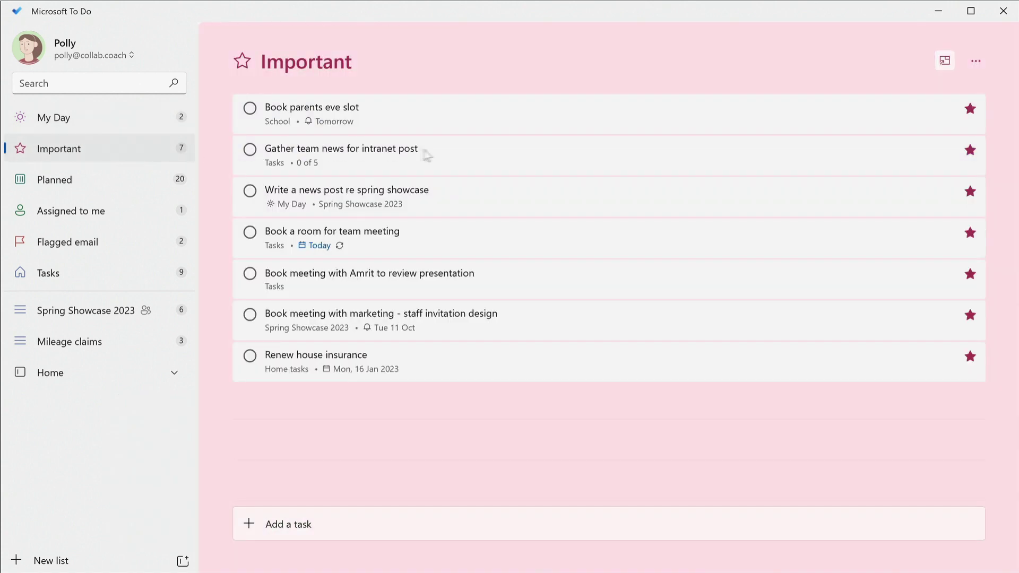
pyautogui.rightClick(446, 153)
pyautogui.click(492, 169)
pyautogui.rightClick(511, 237)
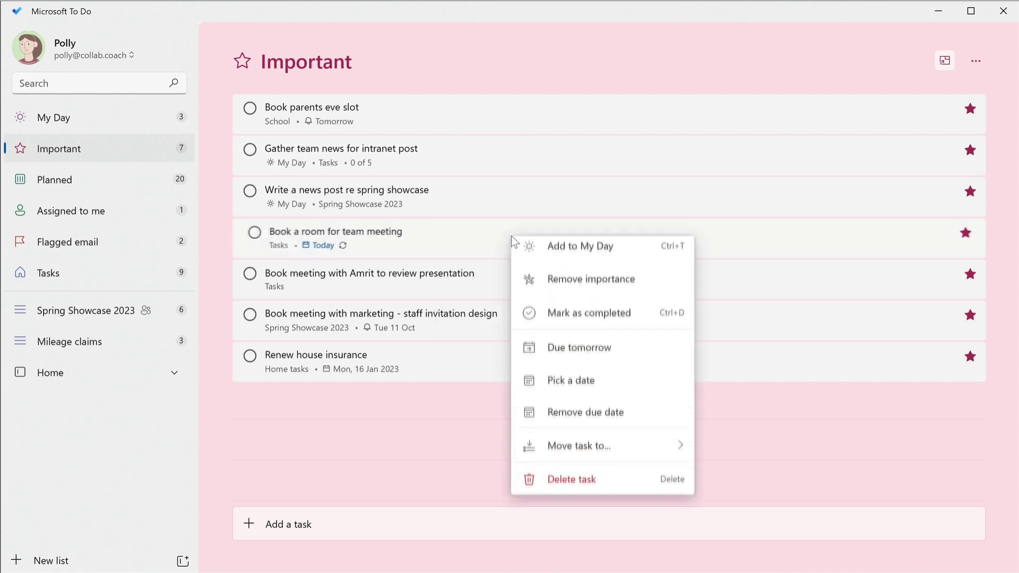
pyautogui.click(575, 257)
# Step: From Planned, add Action required, Pay school dinner money and Take parcel to post office to My Day
pyautogui.click(94, 181)
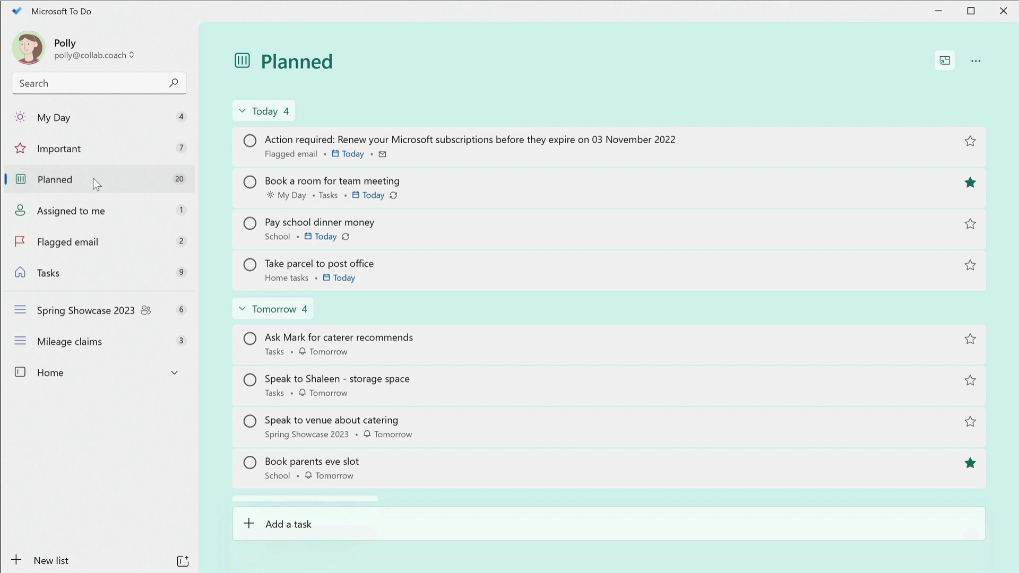
pyautogui.rightClick(482, 160)
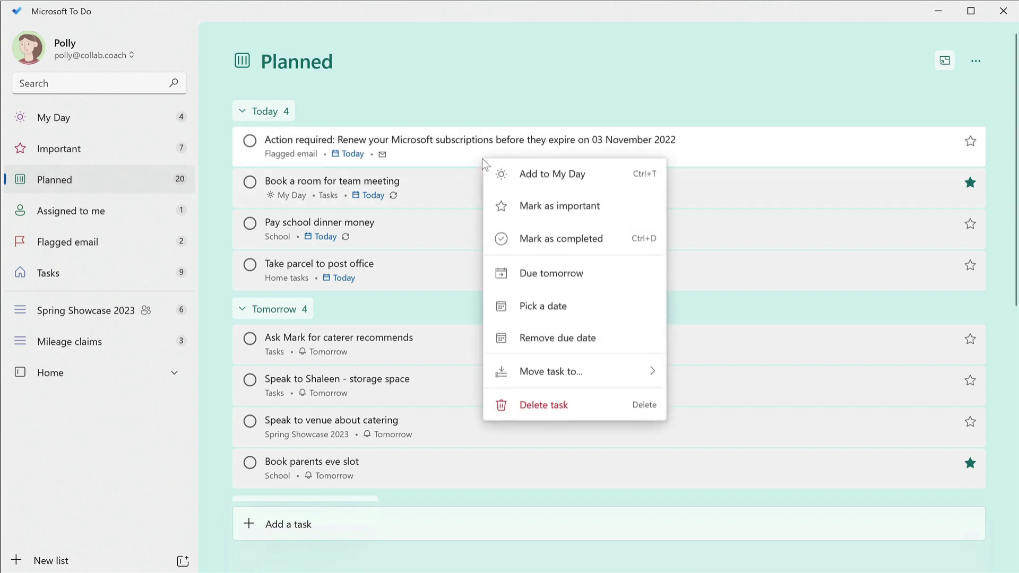
pyautogui.click(517, 182)
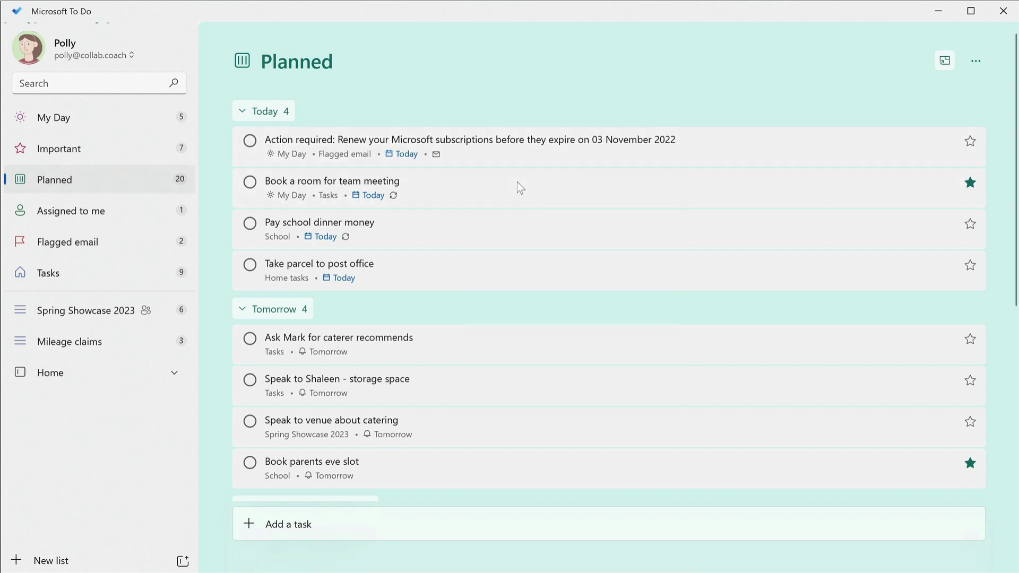
pyautogui.rightClick(499, 231)
pyautogui.click(533, 259)
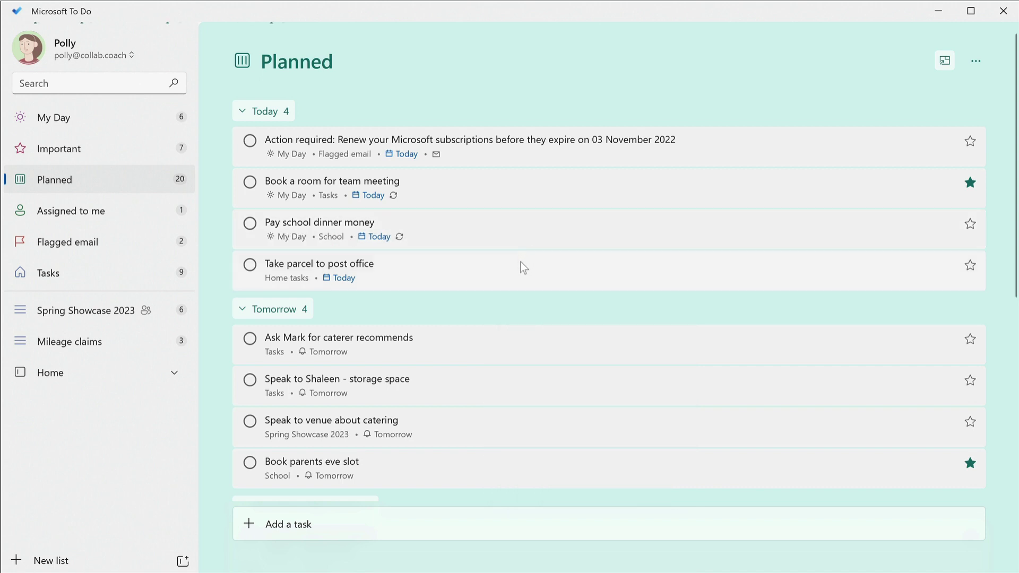
pyautogui.rightClick(525, 269)
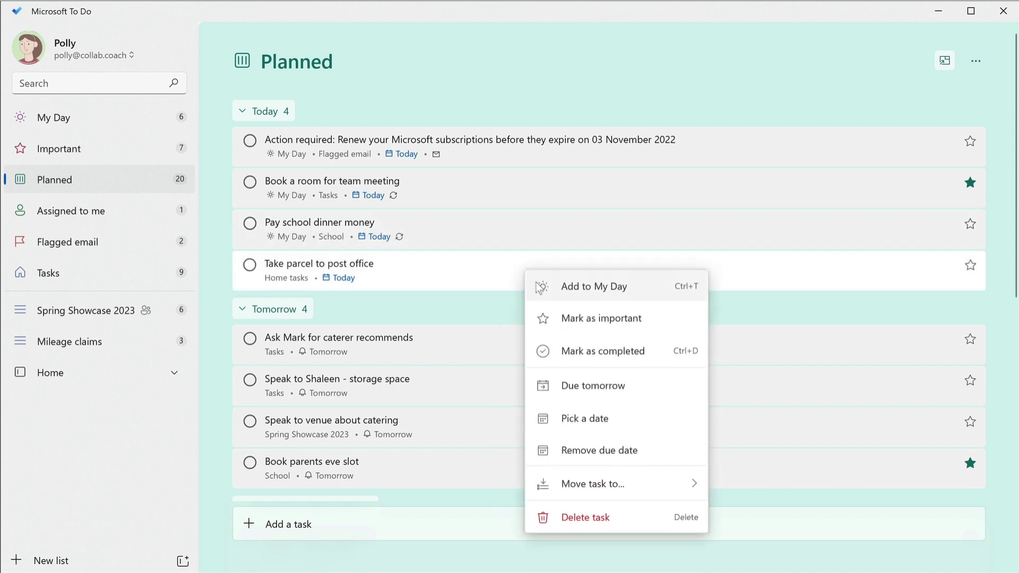
pyautogui.click(536, 282)
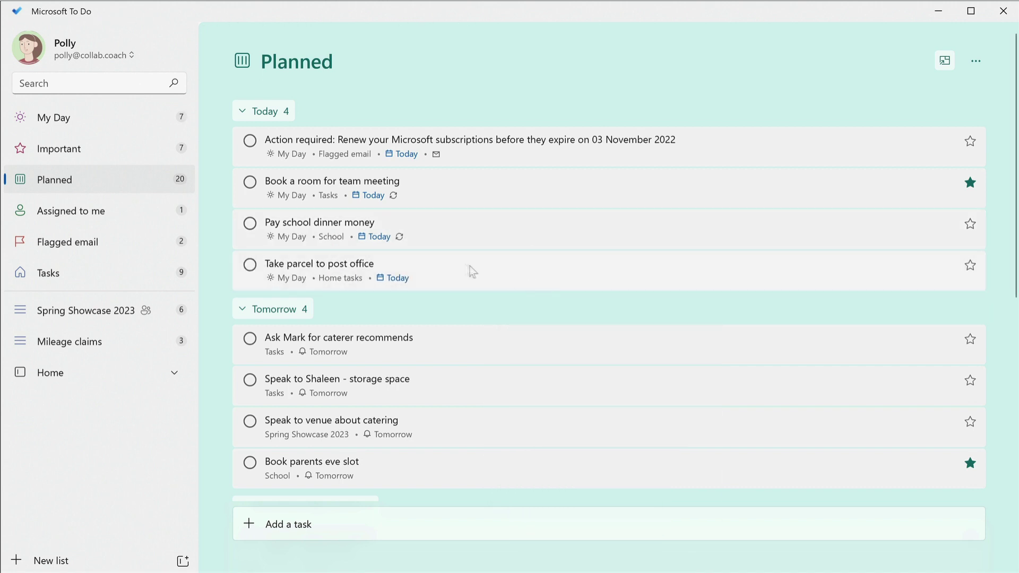
pyautogui.click(89, 125)
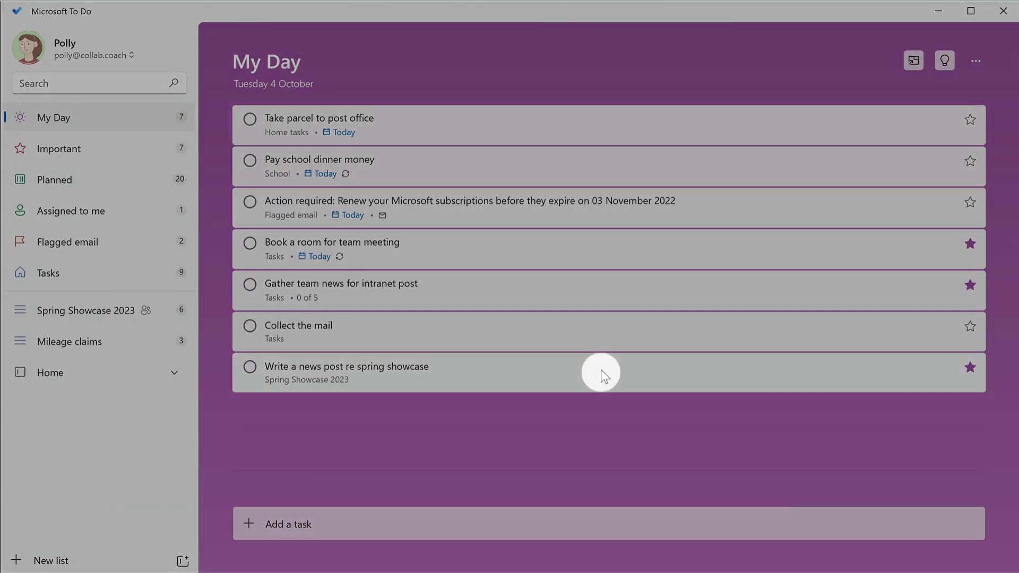
# Step: Remove 'Write a news post re spring showcase' from My Day
pyautogui.rightClick(601, 369)
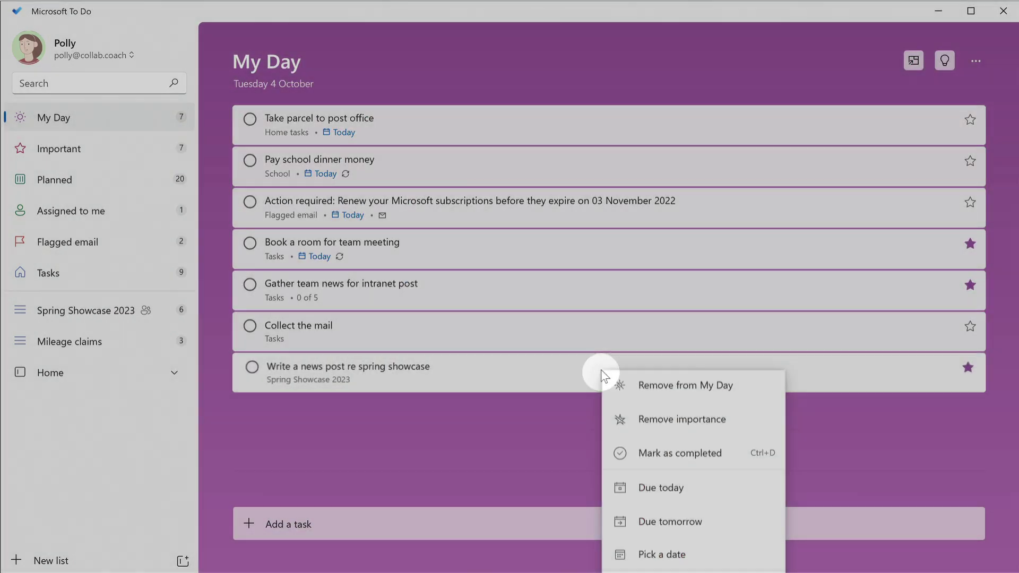
pyautogui.click(658, 390)
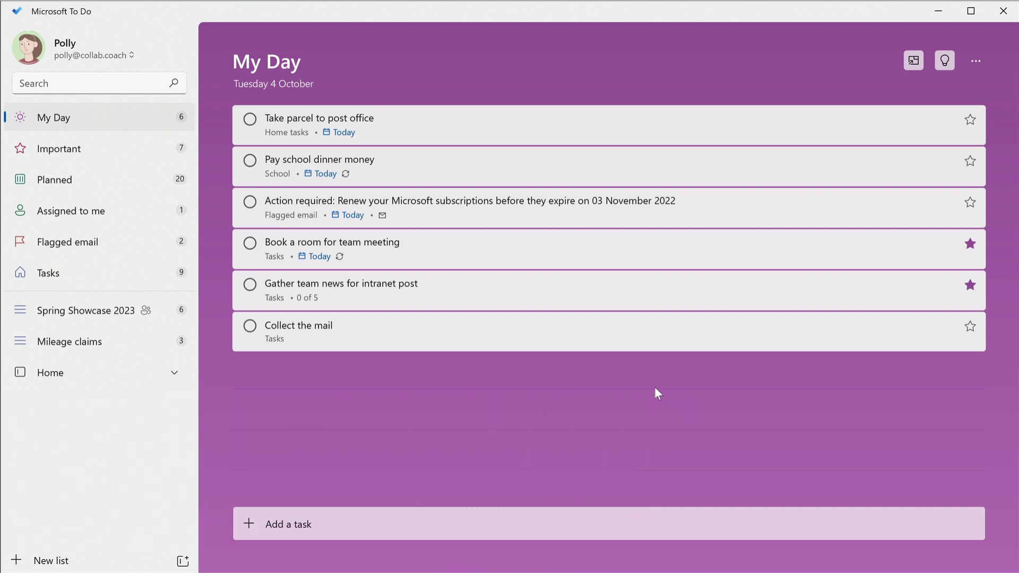
# Step: Add the suggested School task 'Sign consent form for PGL' to My Day
pyautogui.hotkey('ctrl', 'n')
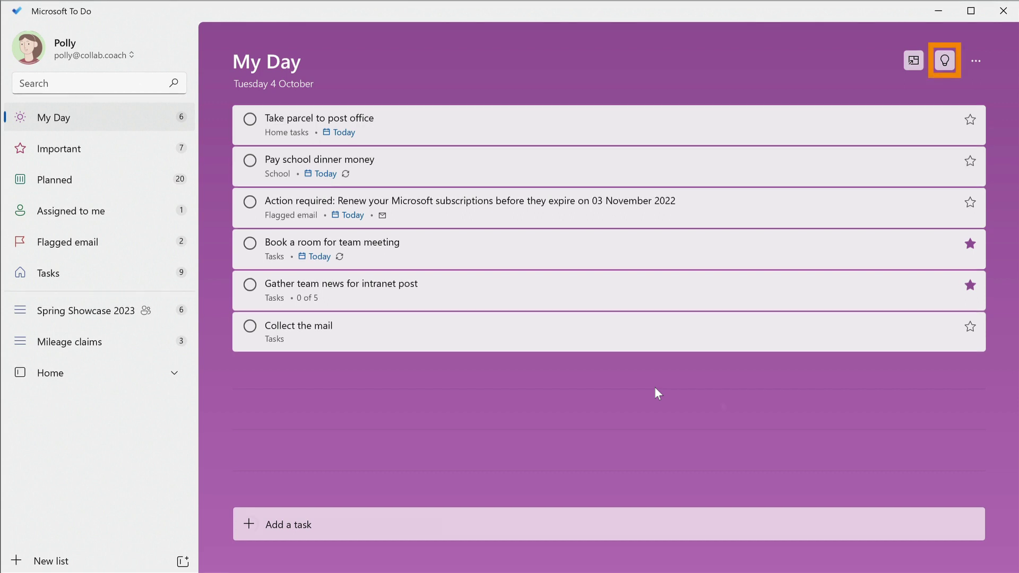
pyautogui.click(945, 58)
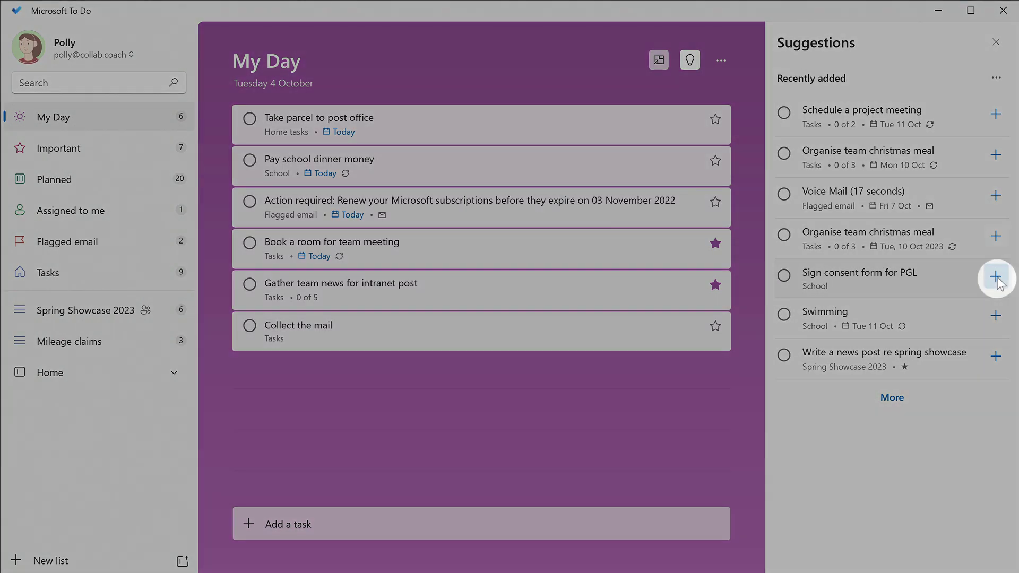
pyautogui.click(996, 277)
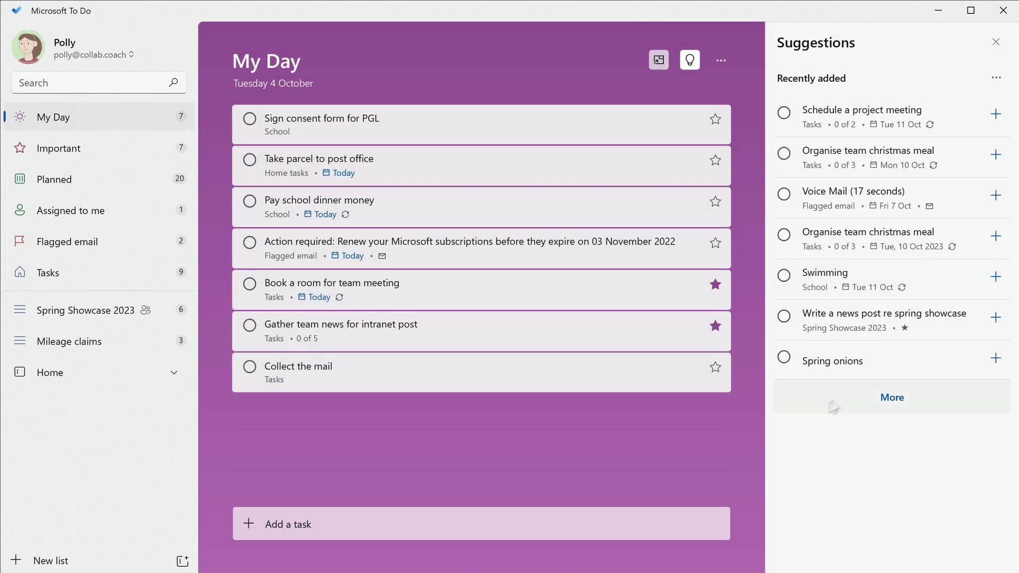
pyautogui.click(996, 42)
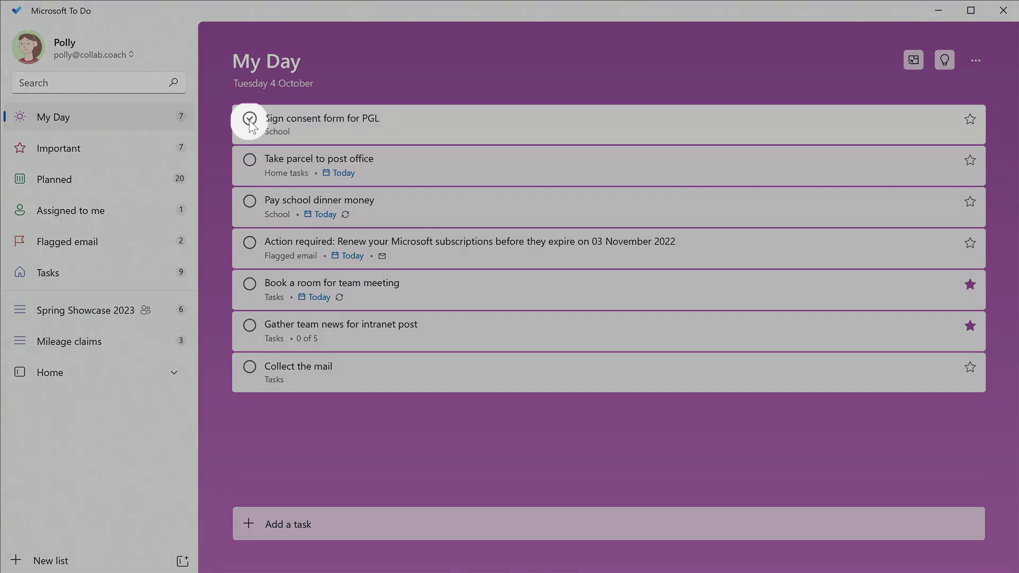
# Step: Complete 'Sign consent form for PGL' and toggle Play completion sound off and back on in Settings
pyautogui.click(250, 119)
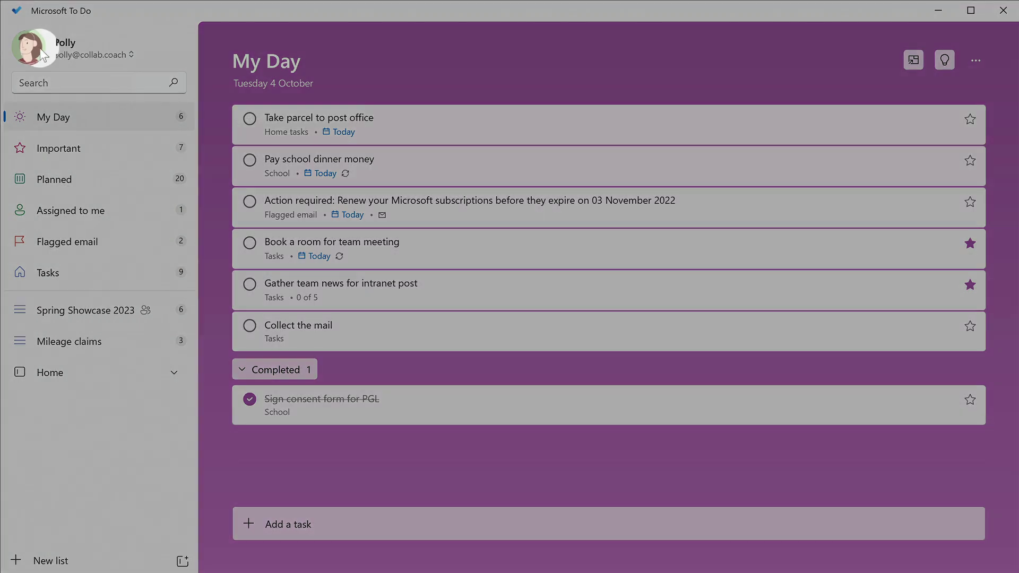
pyautogui.click(41, 52)
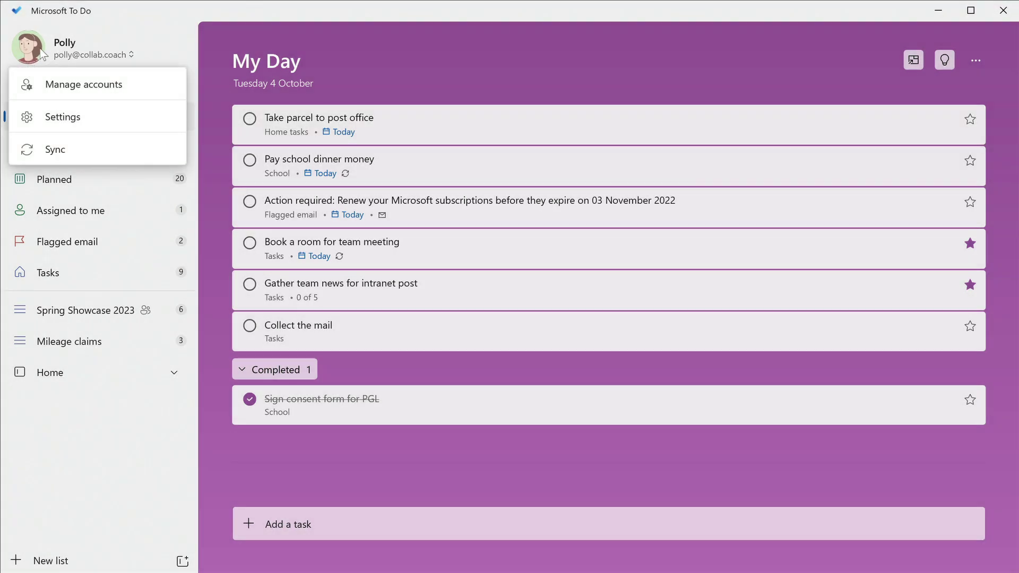
pyautogui.click(71, 126)
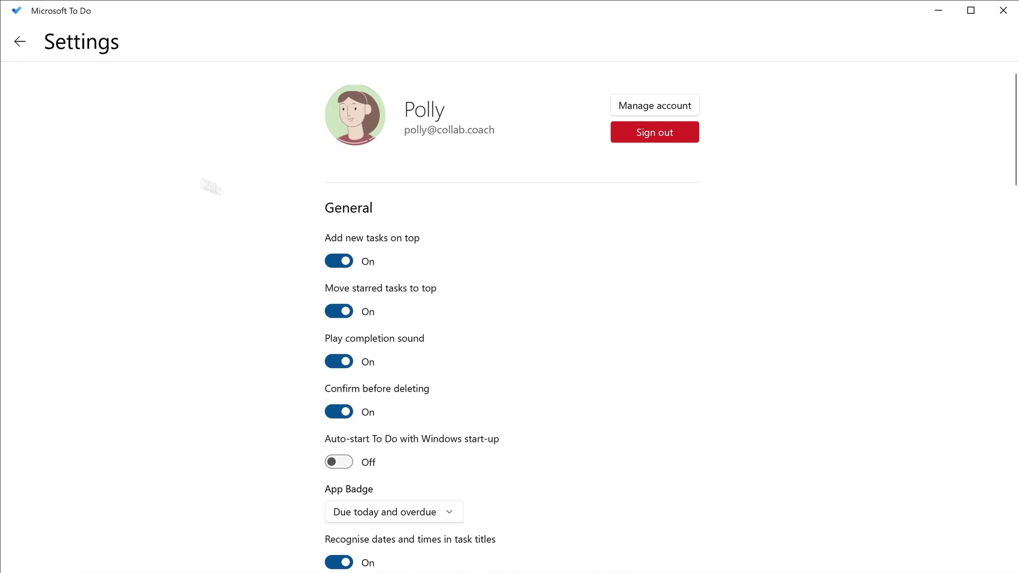
pyautogui.click(338, 366)
pyautogui.click(337, 363)
pyautogui.click(20, 42)
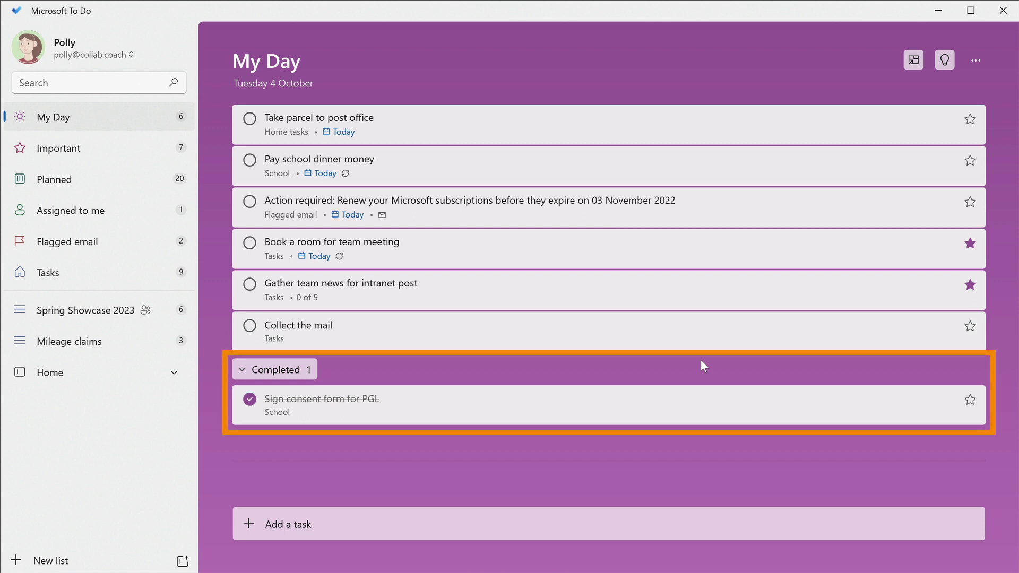
# Step: Reopen the PGL task and tick the first two of five steps in 'Gather team news for intranet post'
pyautogui.click(249, 400)
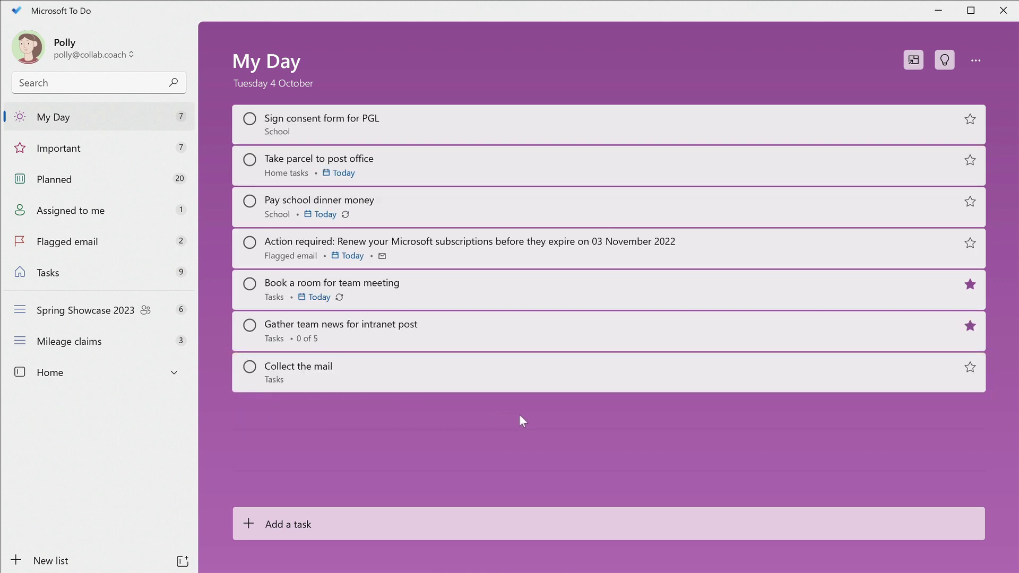
pyautogui.click(554, 330)
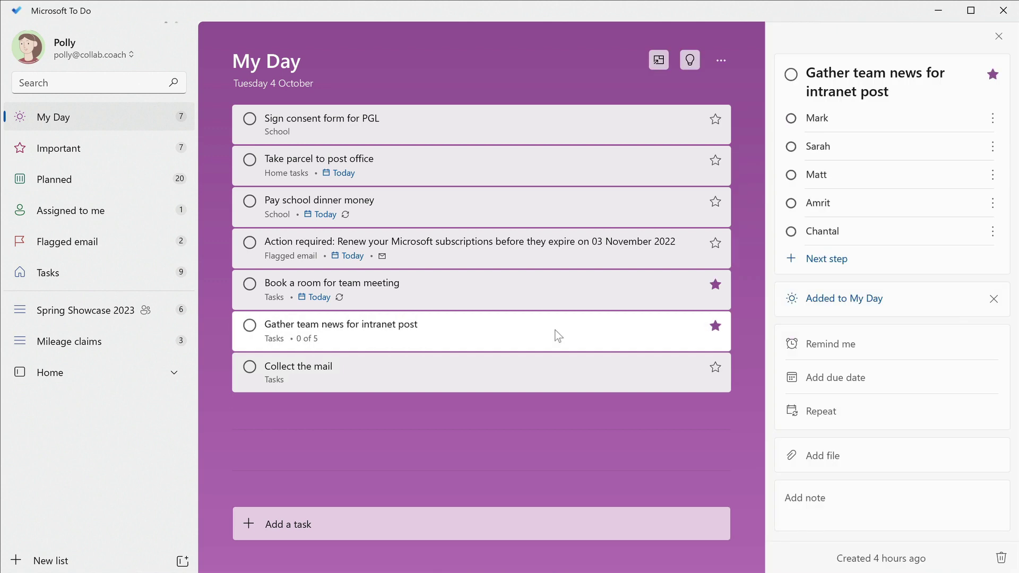
pyautogui.click(790, 118)
pyautogui.click(791, 147)
pyautogui.click(998, 36)
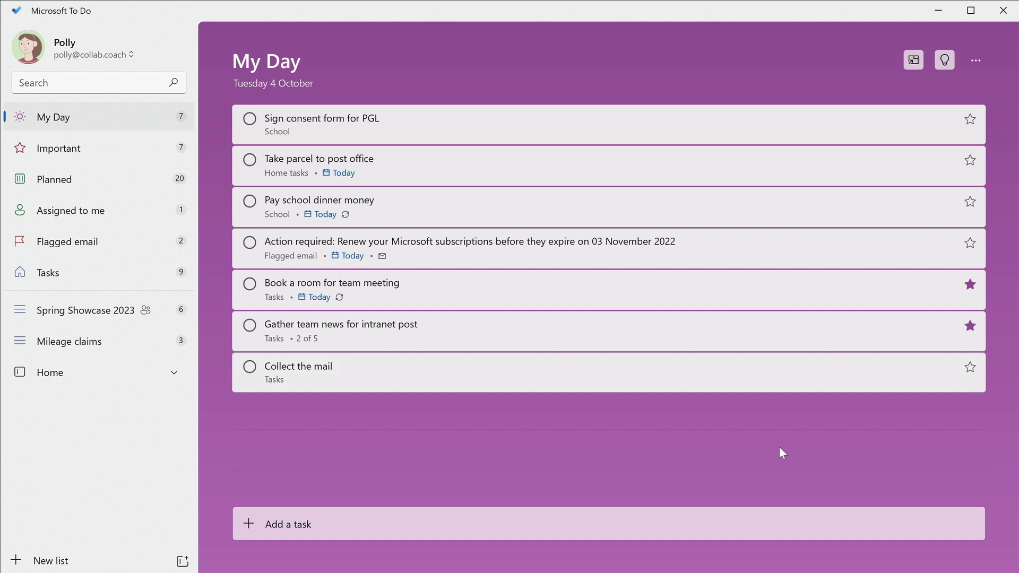
# Step: Mark Pay school dinner money, Take parcel to post office and Collect the mail as completed in My Day
pyautogui.click(250, 201)
pyautogui.click(250, 160)
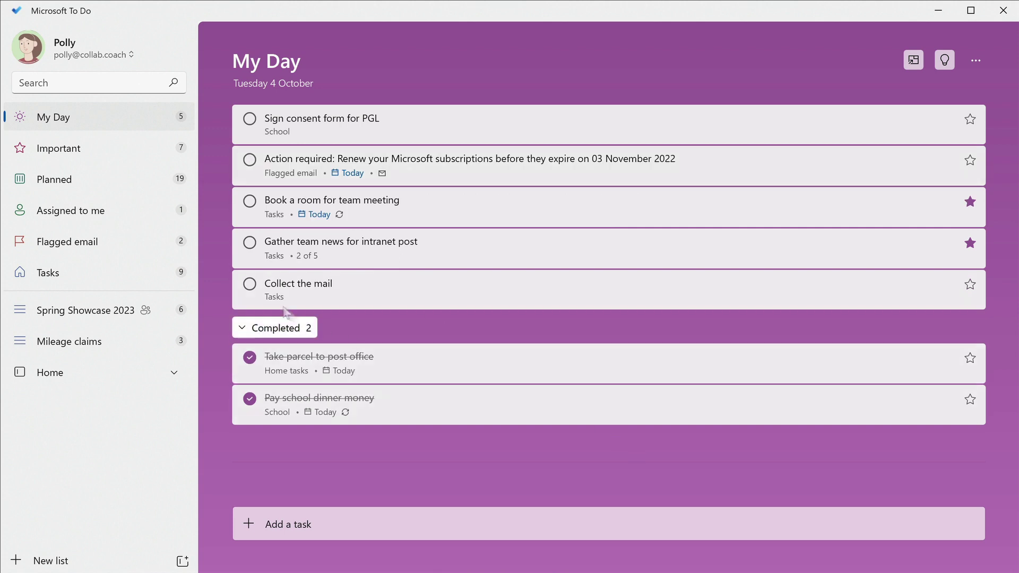
pyautogui.click(250, 284)
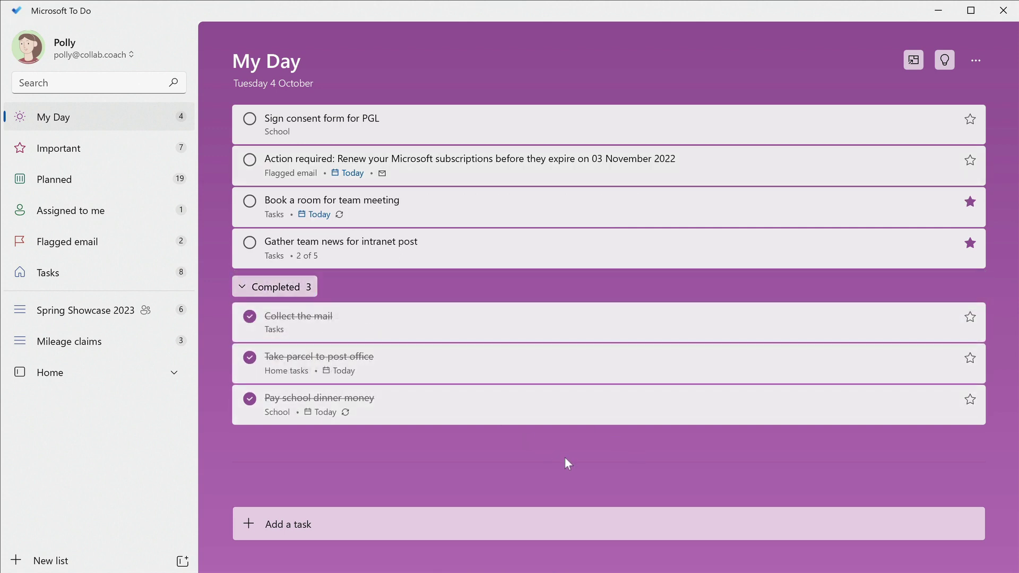